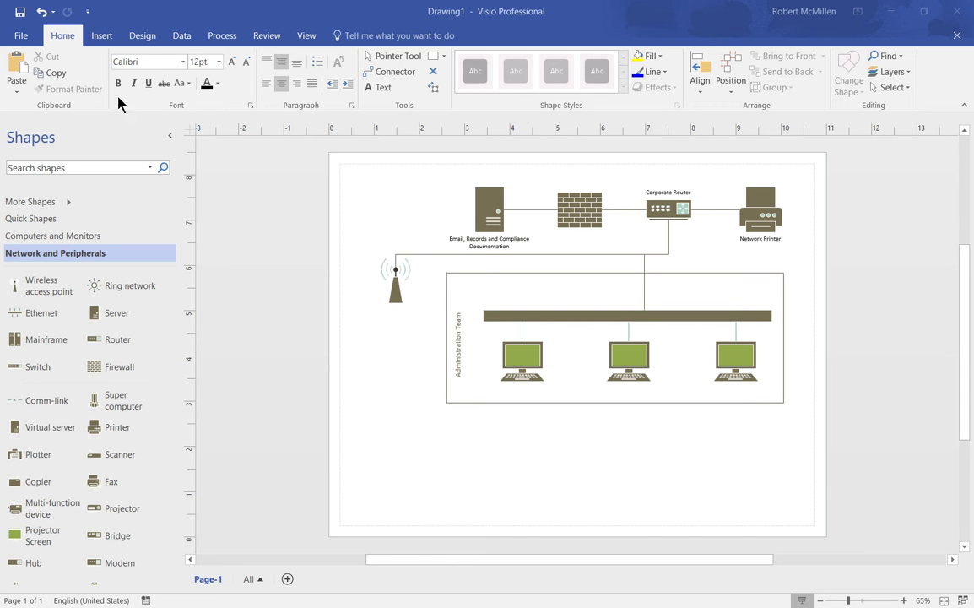
Start saving the diagram to the Desktop as Drawing1.jpg with the JPEG File Interchange Format type
click(23, 35)
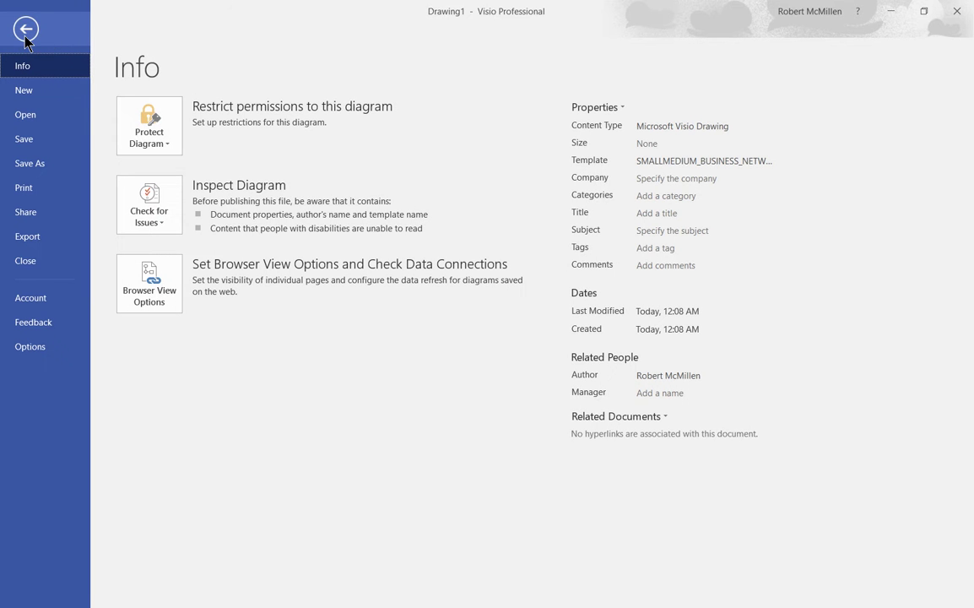
click(47, 165)
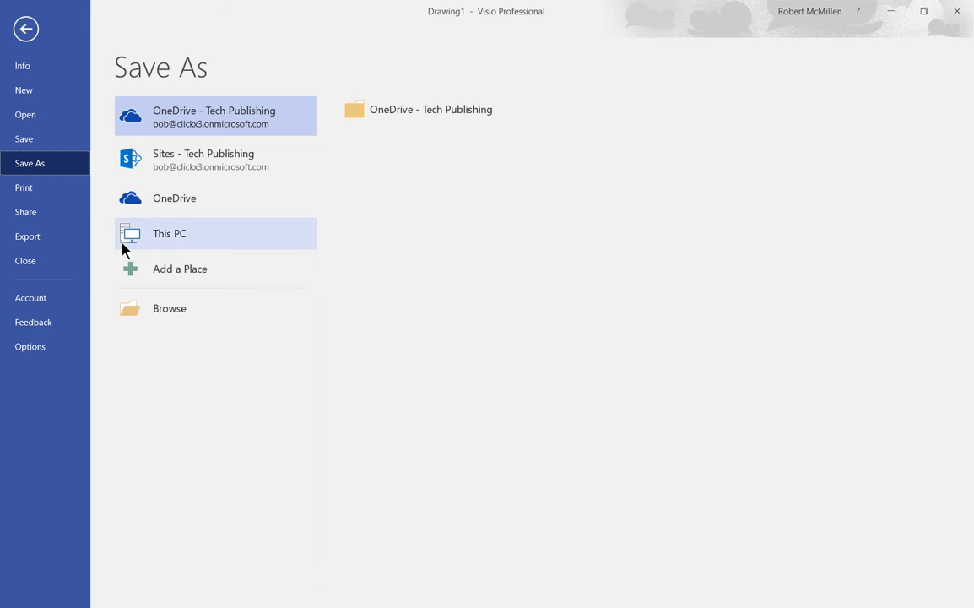
click(205, 242)
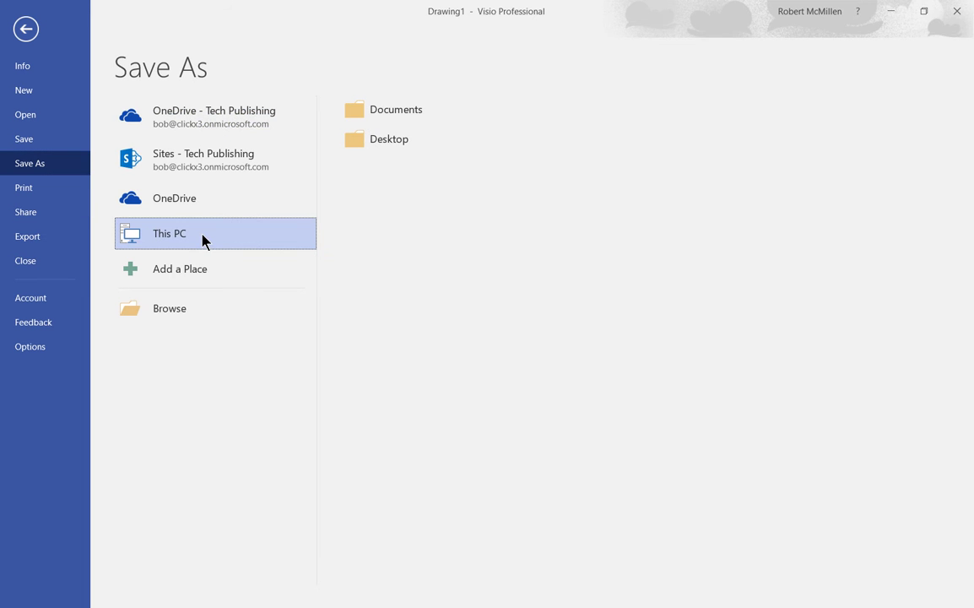
click(379, 140)
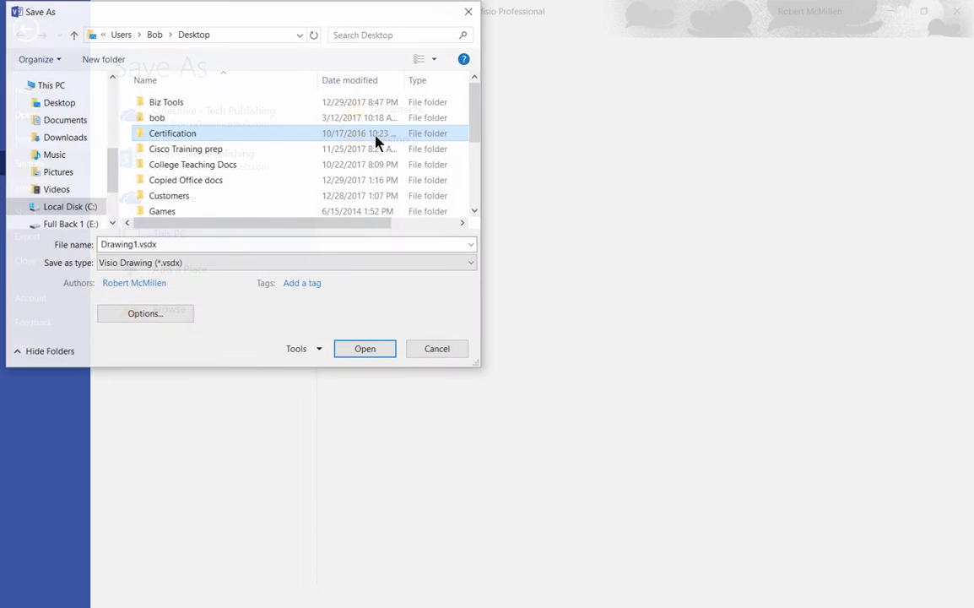
click(253, 264)
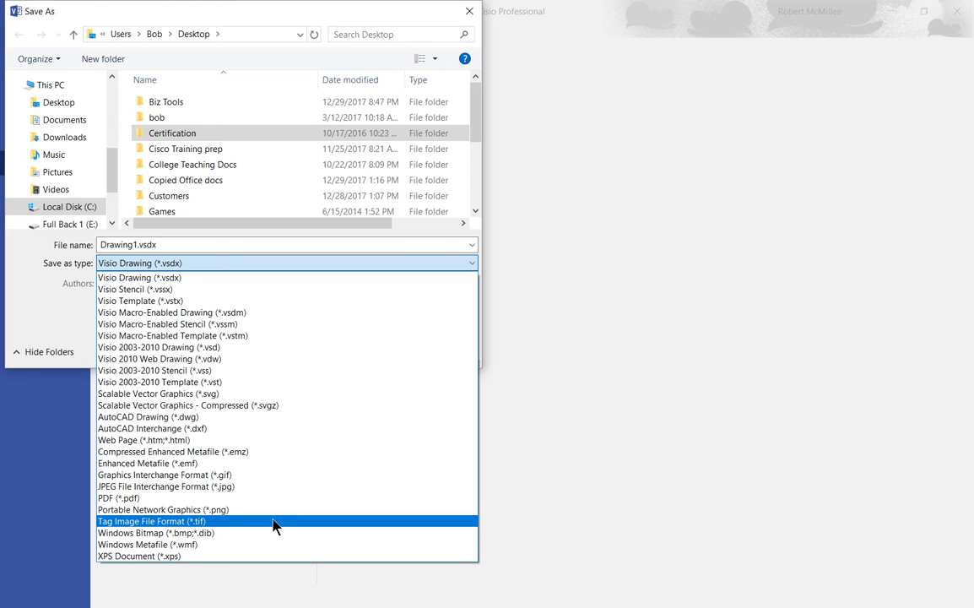
click(283, 487)
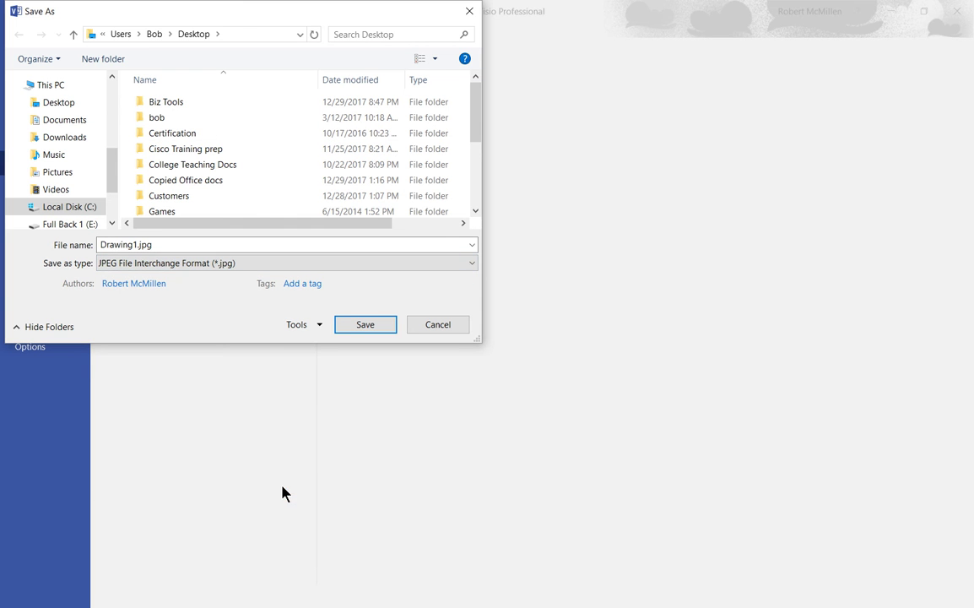
Save as JPEG, keeping Baseline encoding and RGB color format in the JPG output options
click(346, 326)
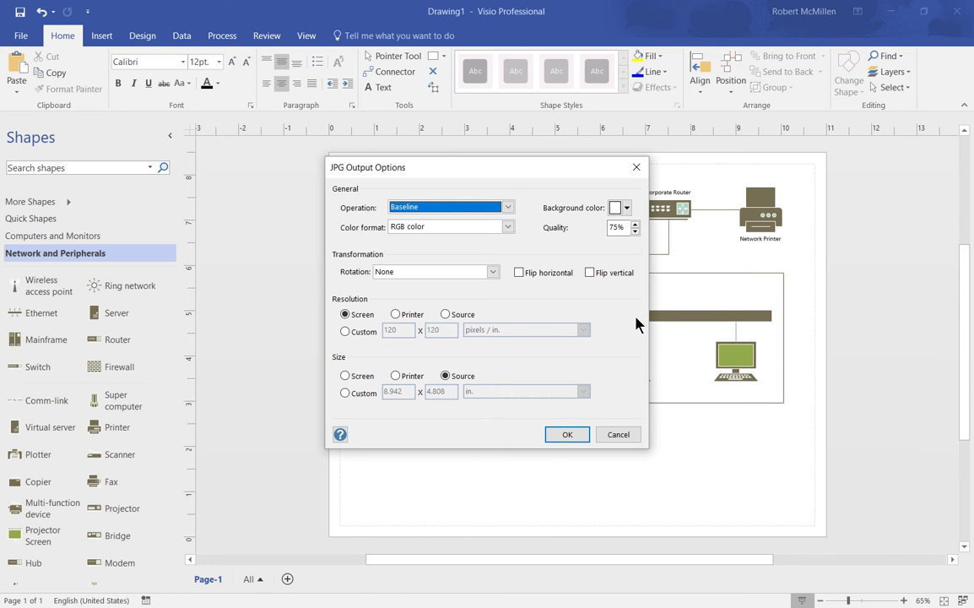
click(508, 207)
click(509, 208)
click(510, 228)
click(512, 233)
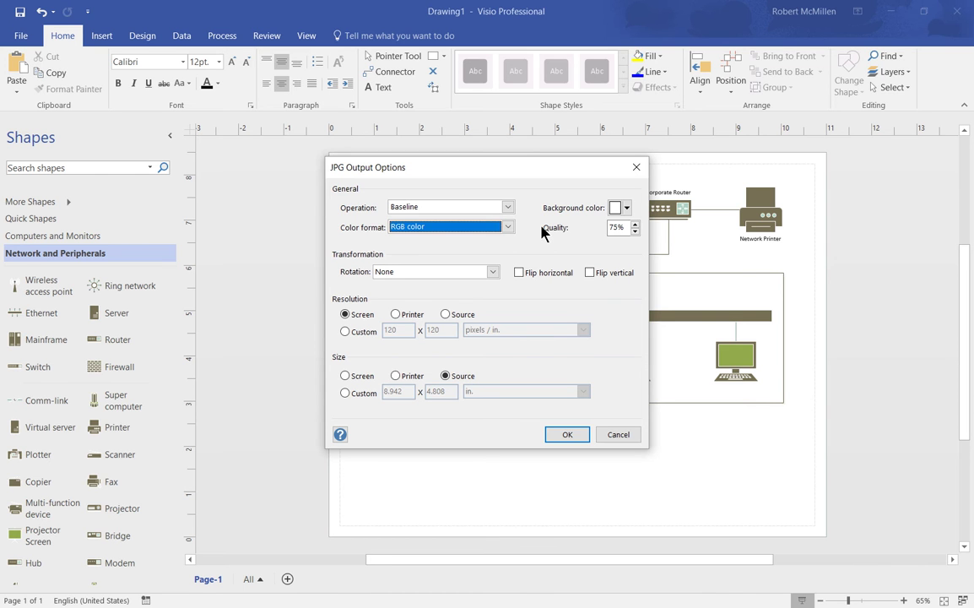
Set the JPG background color to blue, keeping 75% quality, no rotation and screen resolution
click(627, 208)
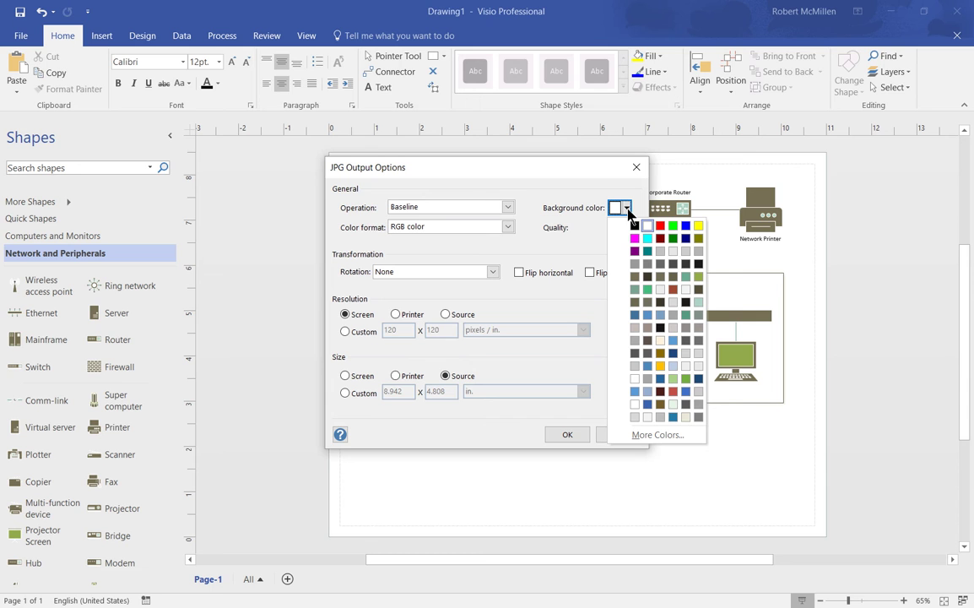
click(648, 315)
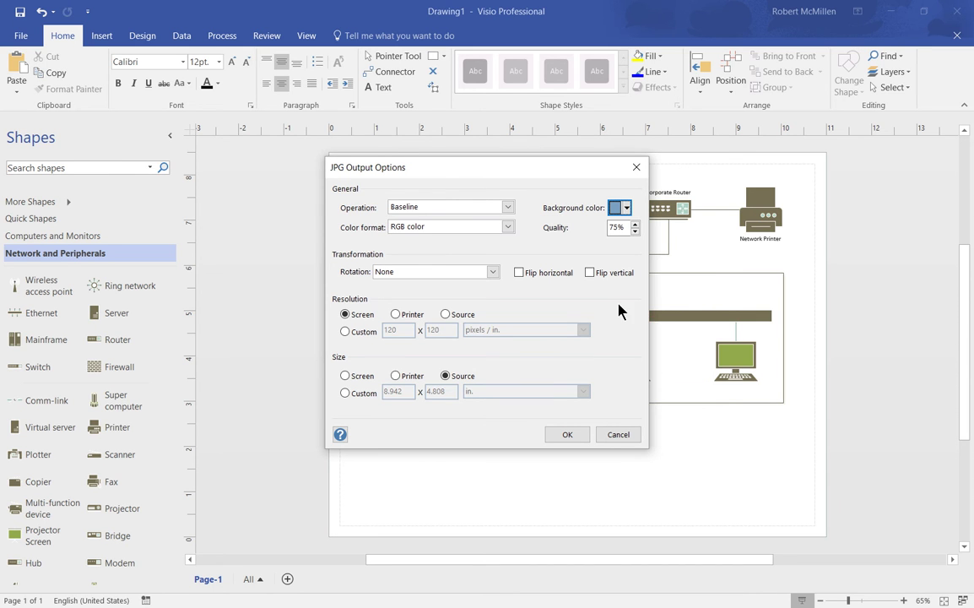
double_click(617, 227)
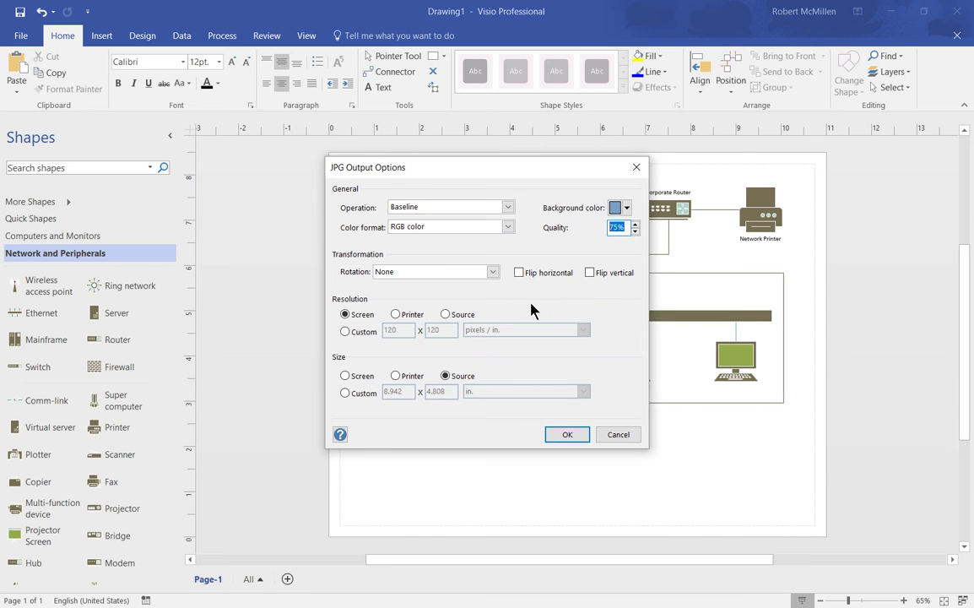
click(493, 272)
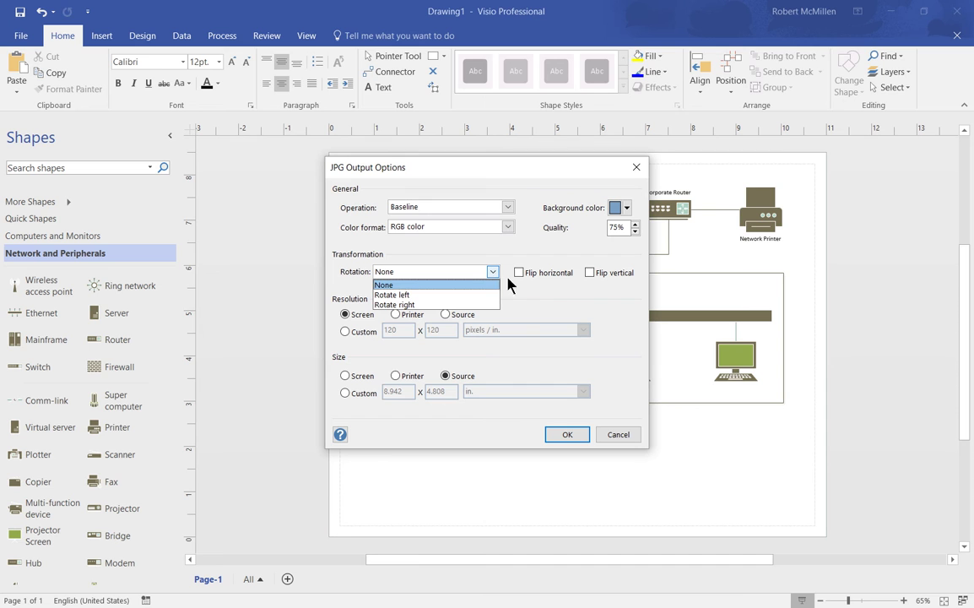
click(564, 301)
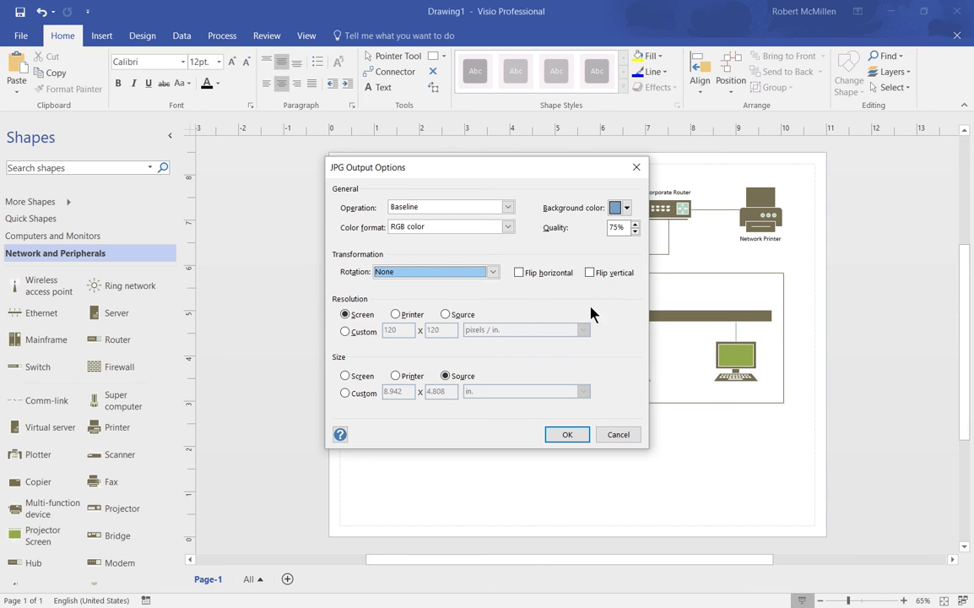
click(358, 333)
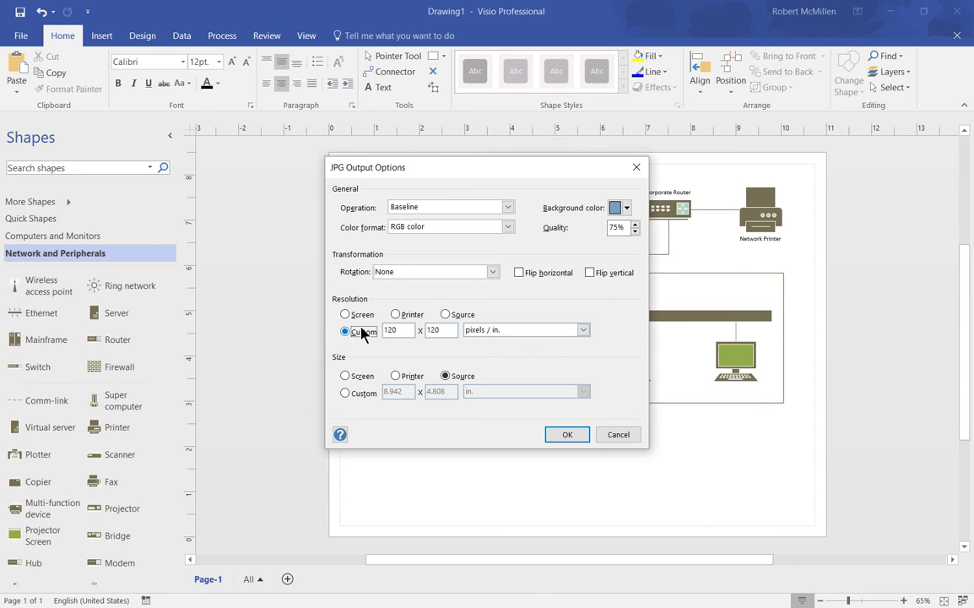
click(362, 316)
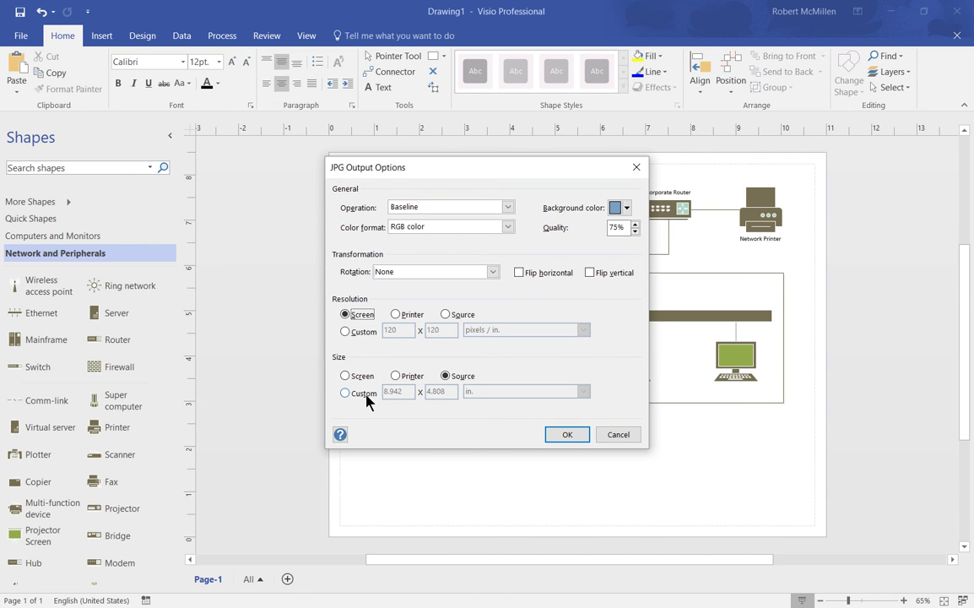
Confirm the JPG export, then view Drawing1.jpg in Photos and close it
click(572, 438)
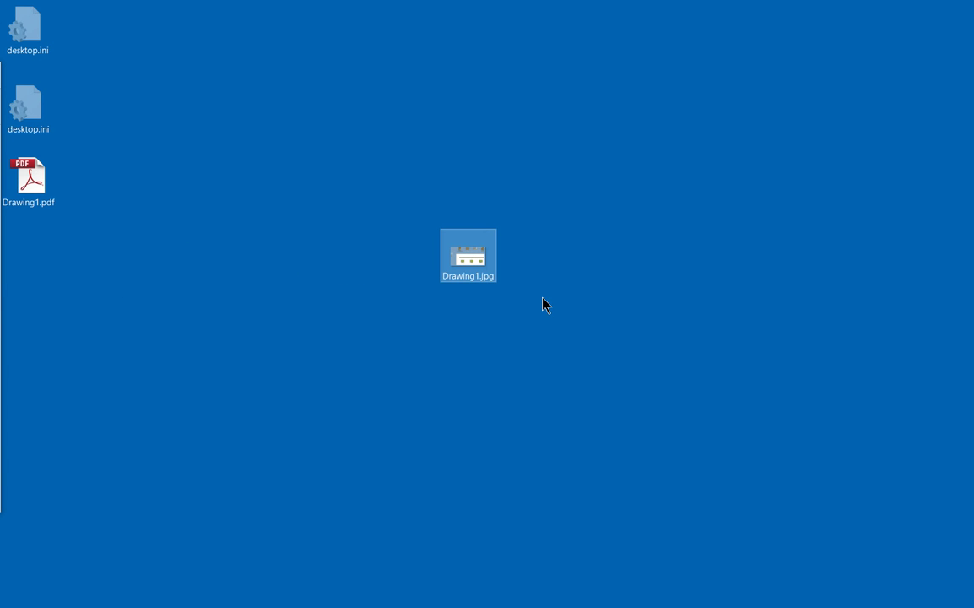
double_click(467, 261)
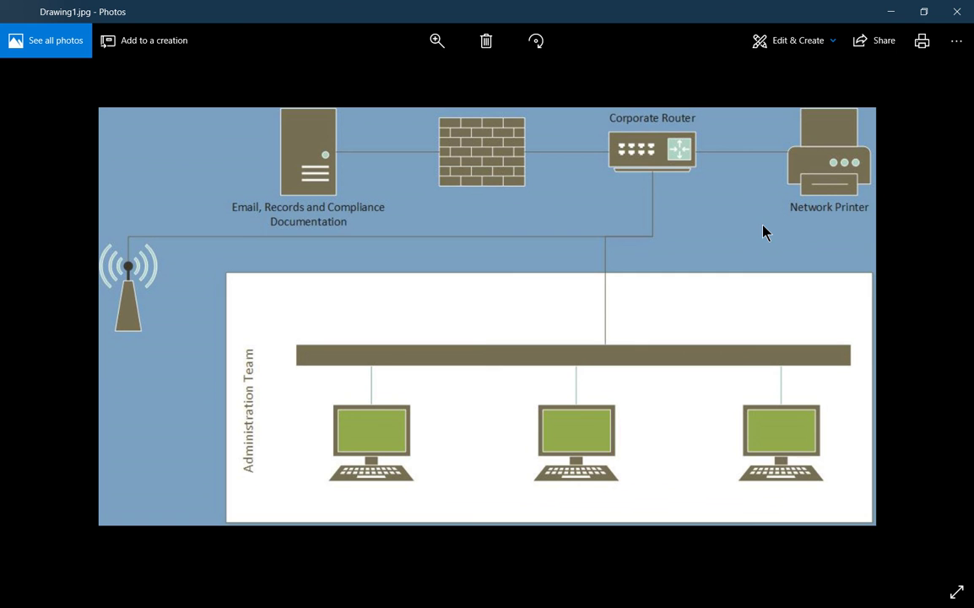
click(956, 14)
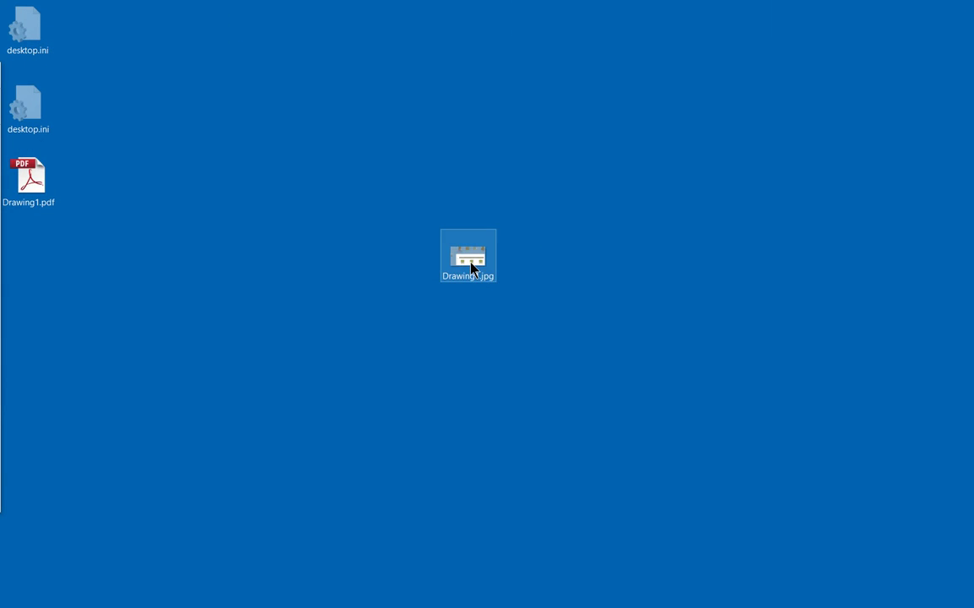
Check the file properties of Drawing1.jpg (a 42 KB JPEG on the Desktop)
right_click(471, 267)
click(500, 597)
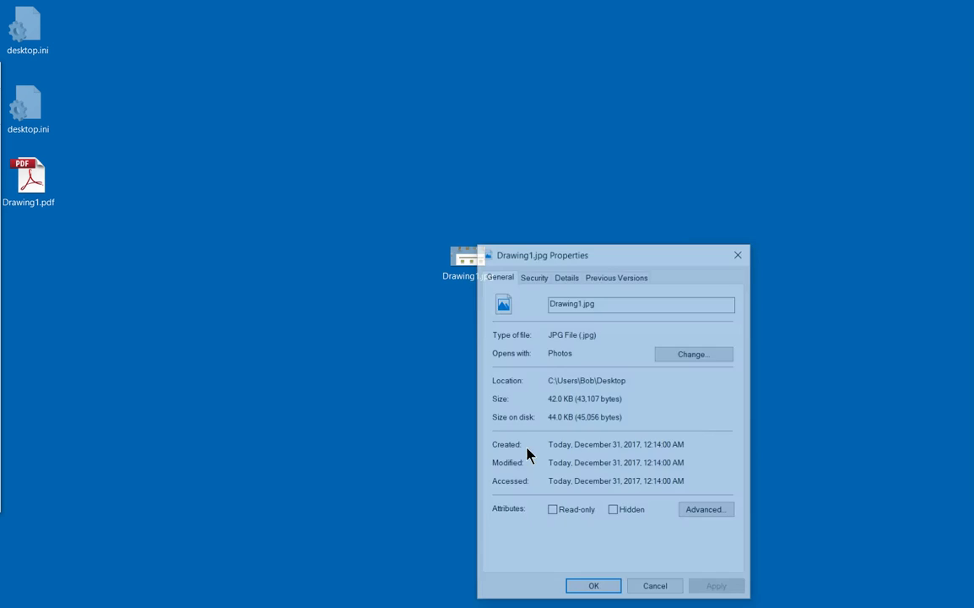
click(657, 590)
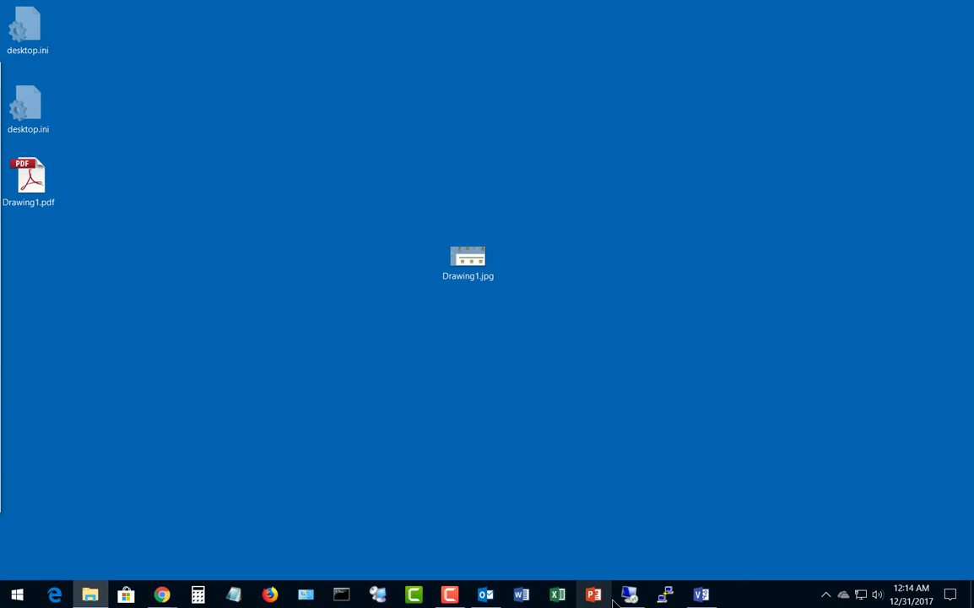
Save the diagram to the Desktop as Drawing1.tif in Tag Image File Format, accepting the TIFF output options
click(714, 597)
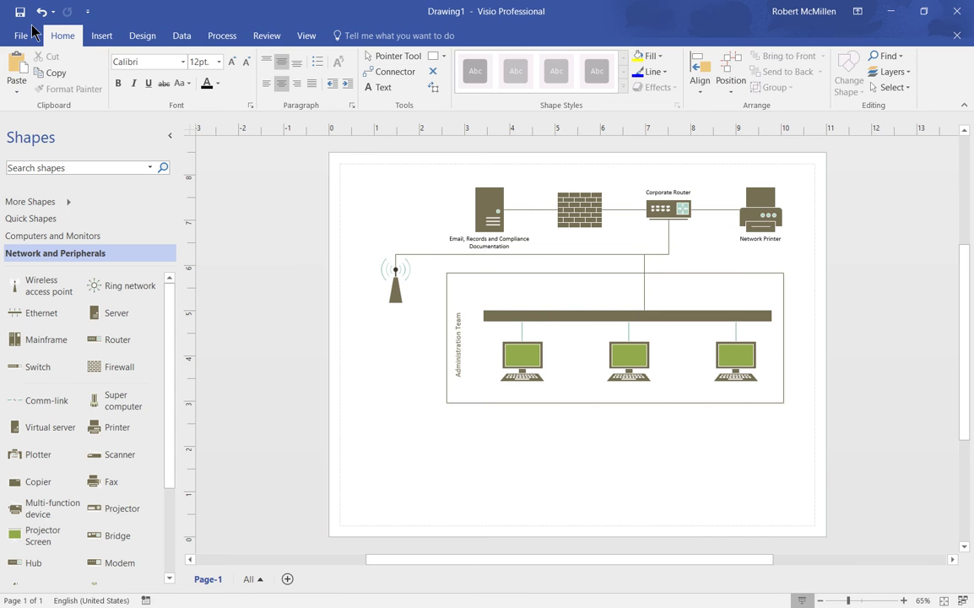
click(23, 36)
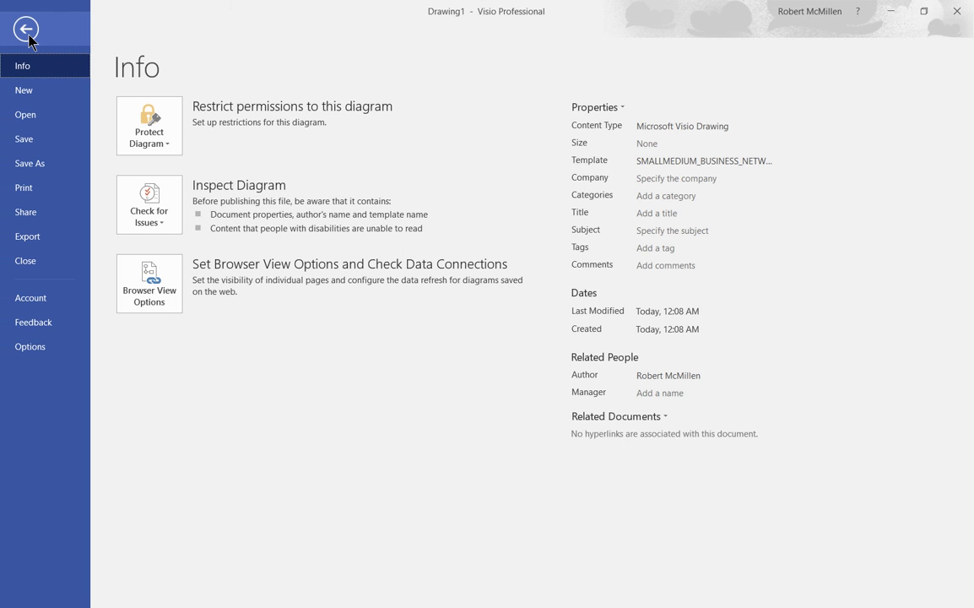
click(48, 162)
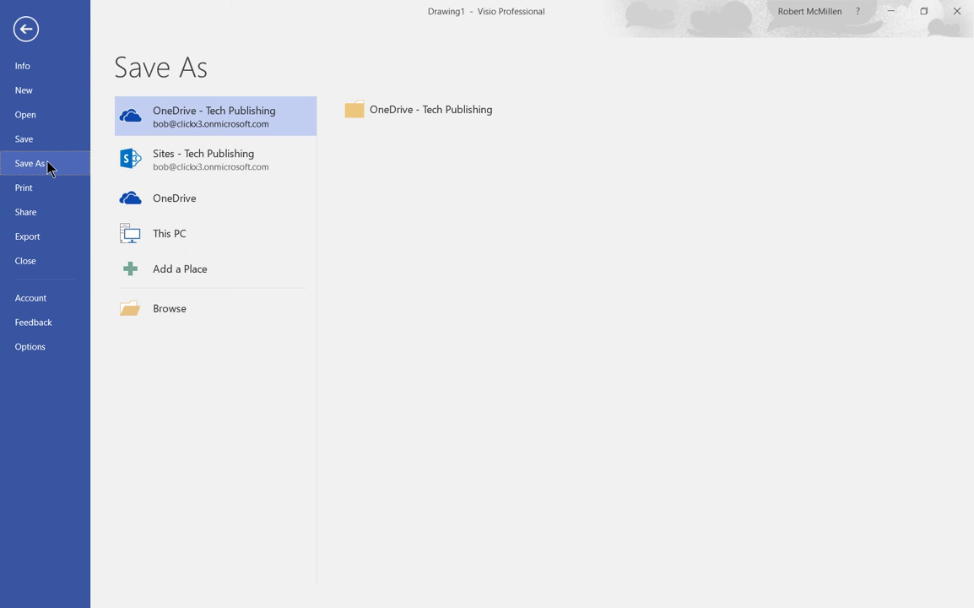
click(162, 242)
click(365, 139)
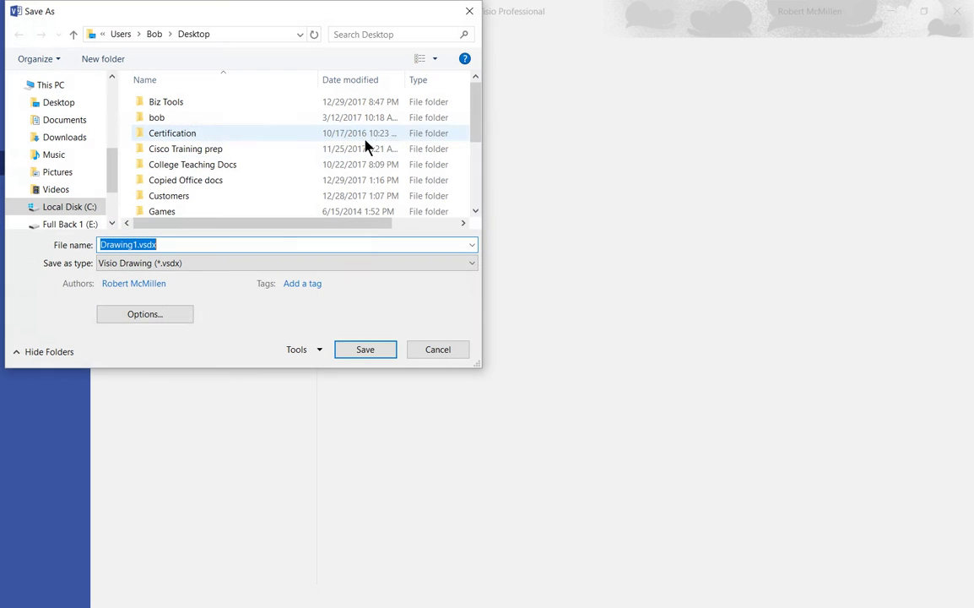
click(342, 265)
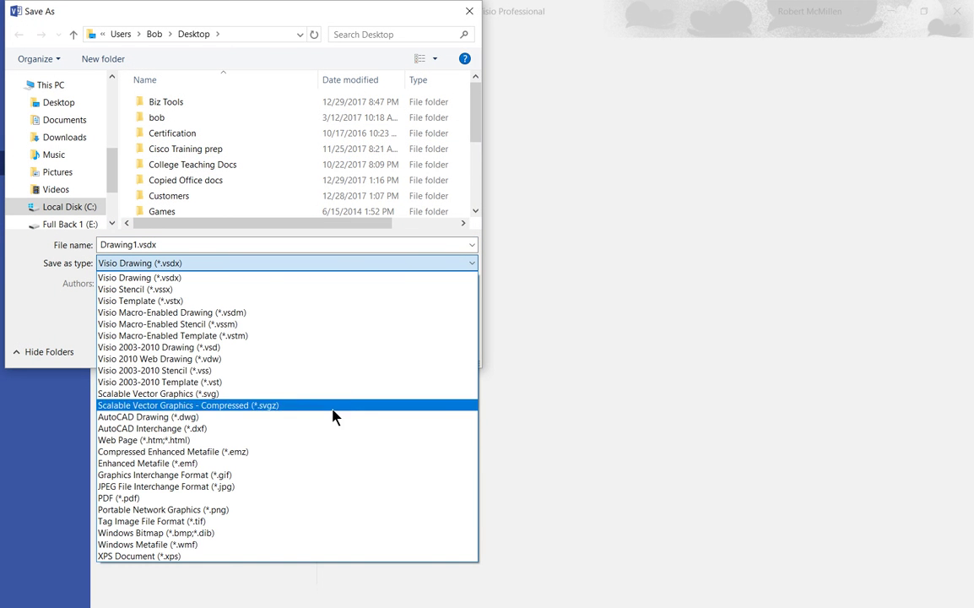
click(319, 521)
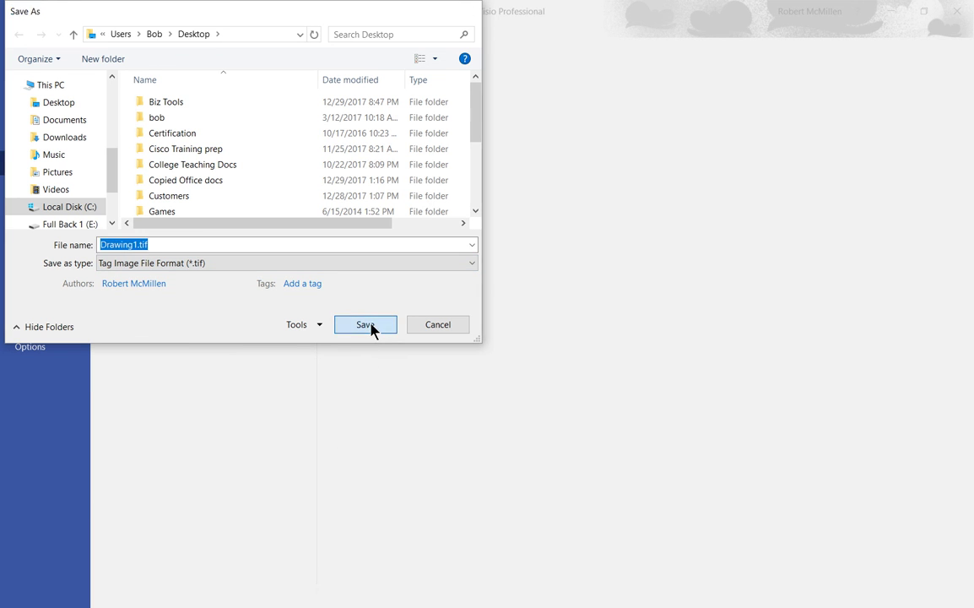
click(369, 329)
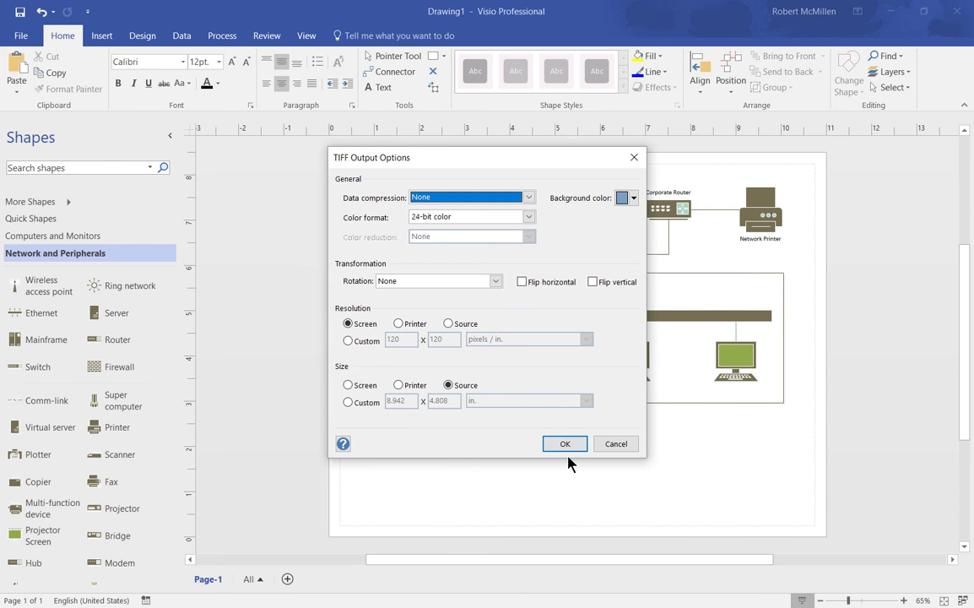
click(563, 447)
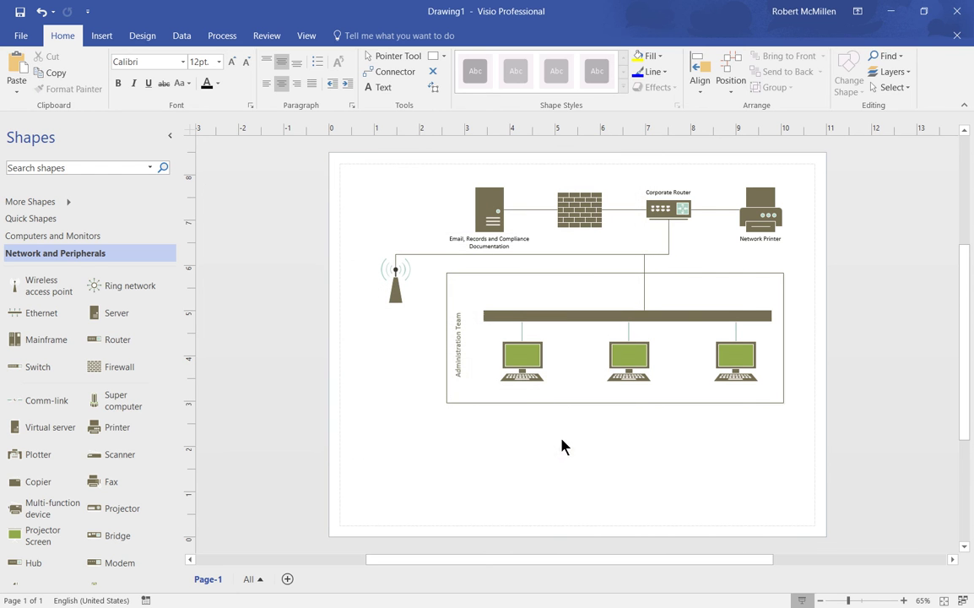
Move Drawing1.tif beside Drawing1.jpg on the desktop and check its properties (1.77 MB TIF)
click(890, 11)
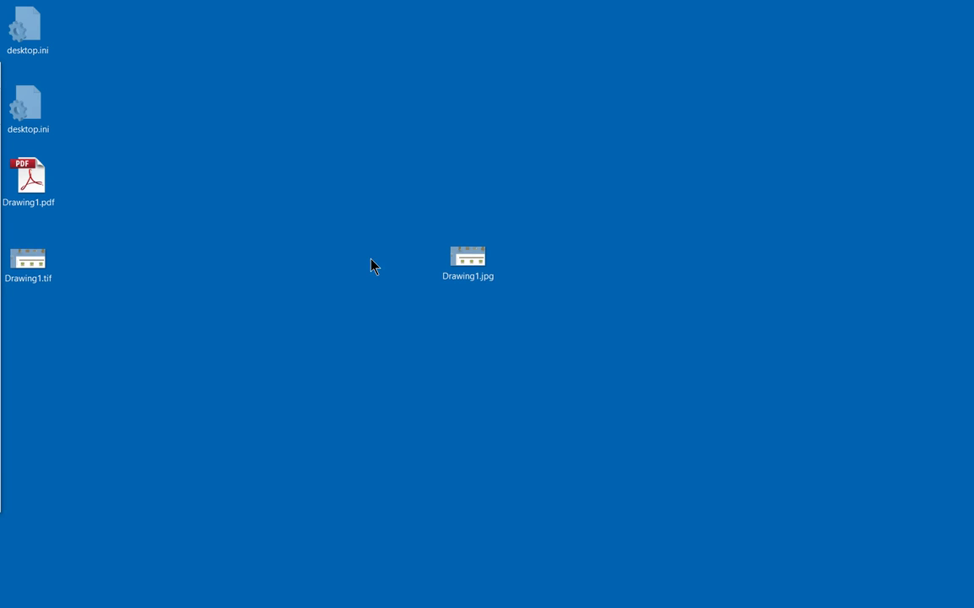
drag(36, 262, 114, 266)
drag(360, 261, 391, 255)
right_click(396, 256)
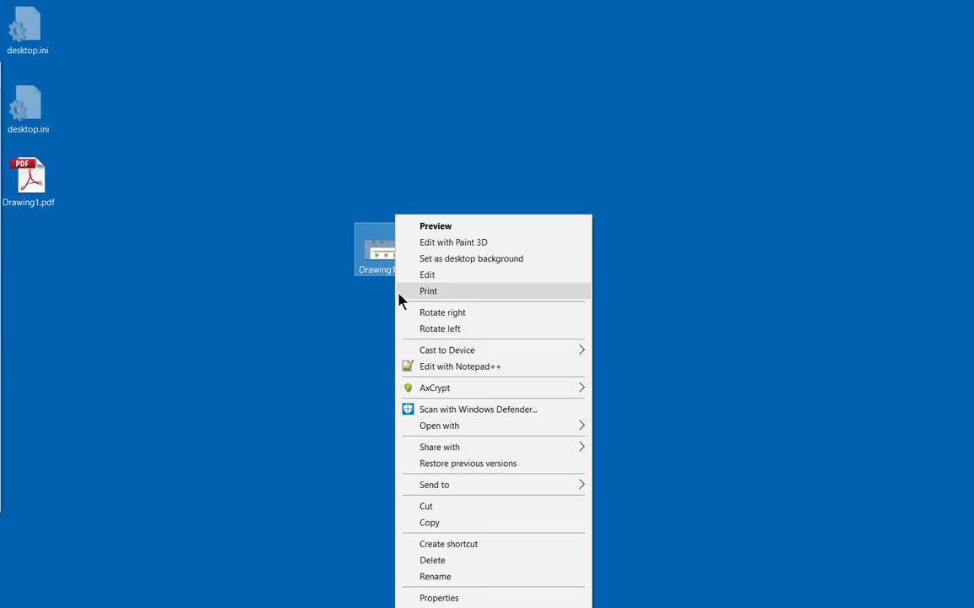
click(451, 598)
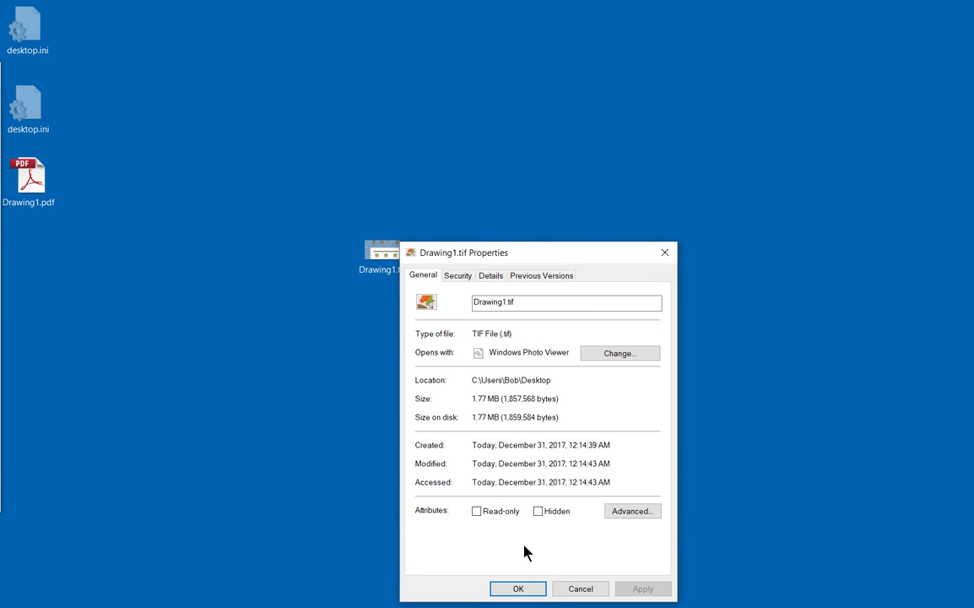
click(579, 589)
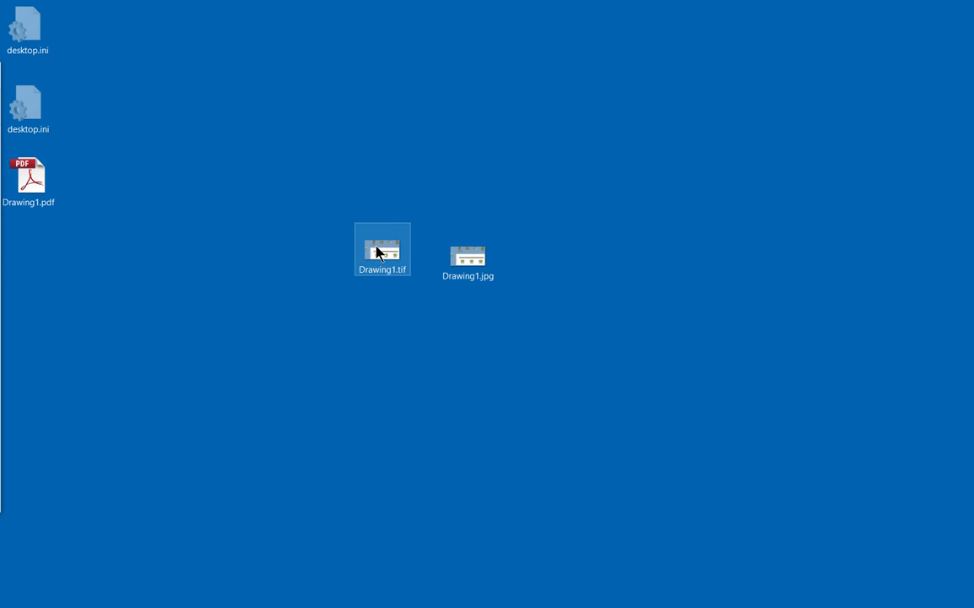
Open Drawing1.tif in Photo Viewer as a smaller window moved aside
double_click(378, 252)
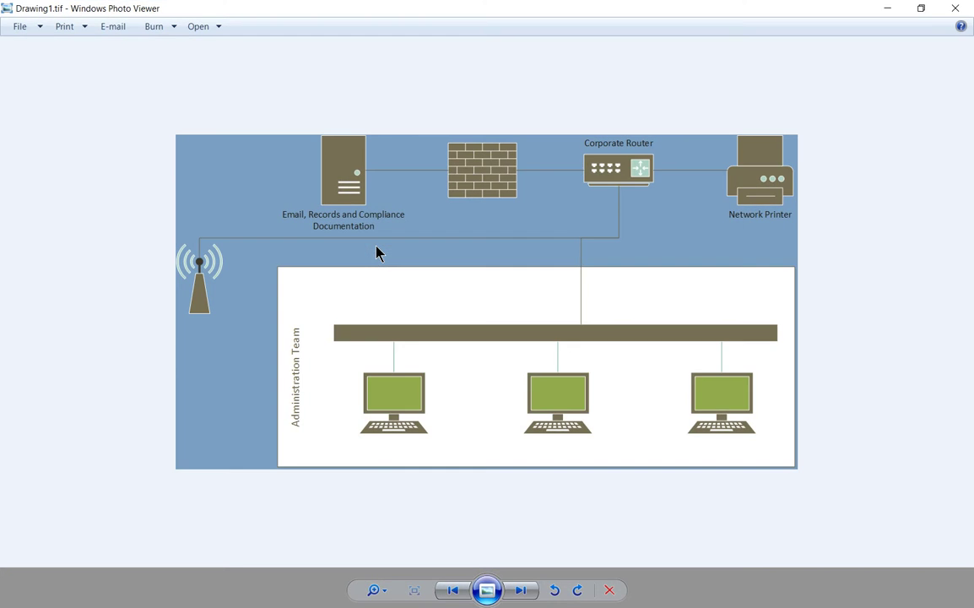
click(921, 8)
mouse_move(561, 43)
mouse_down()
mouse_move(733, 100)
mouse_move(894, 105)
mouse_up()
mouse_move(614, 104)
mouse_down()
mouse_move(611, 315)
mouse_move(604, 310)
mouse_up()
Open Drawing1.jpg and arrange it beside the TIFF for comparison
double_click(469, 261)
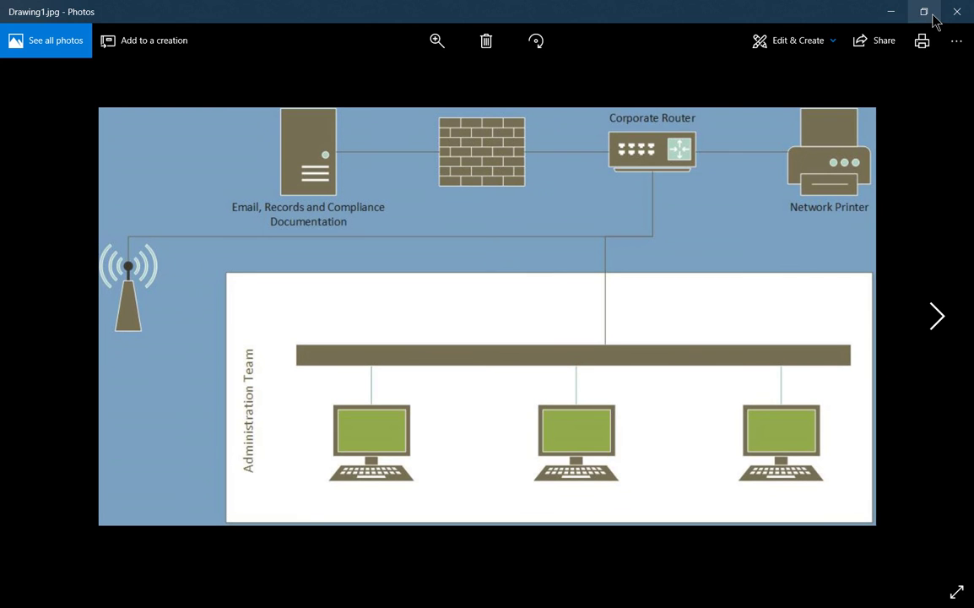
click(921, 9)
click(922, 12)
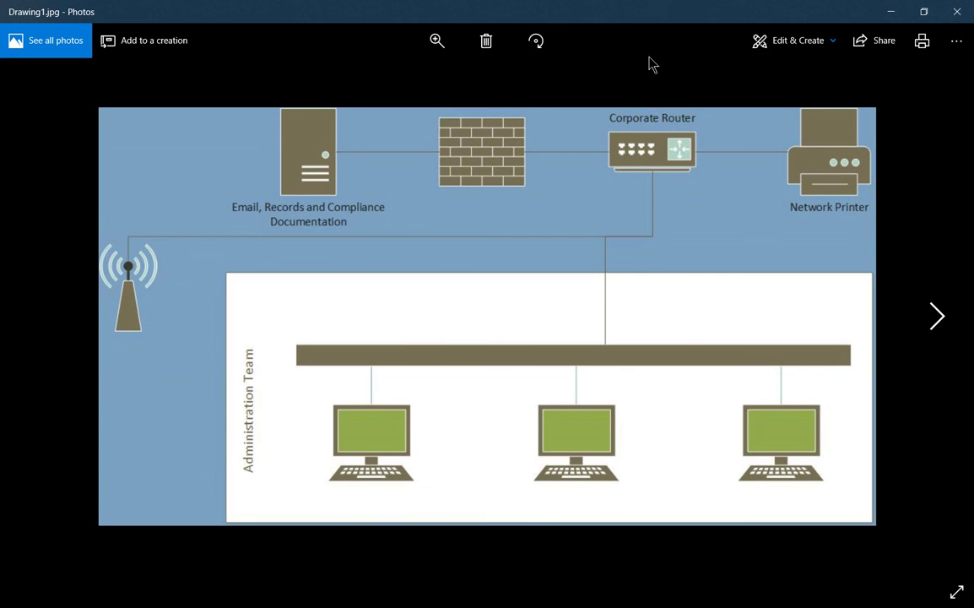
mouse_move(643, 22)
mouse_down()
mouse_move(473, 101)
mouse_move(387, 29)
mouse_up()
mouse_move(768, 310)
mouse_down()
mouse_move(663, 171)
mouse_move(651, 181)
mouse_move(393, 61)
mouse_up()
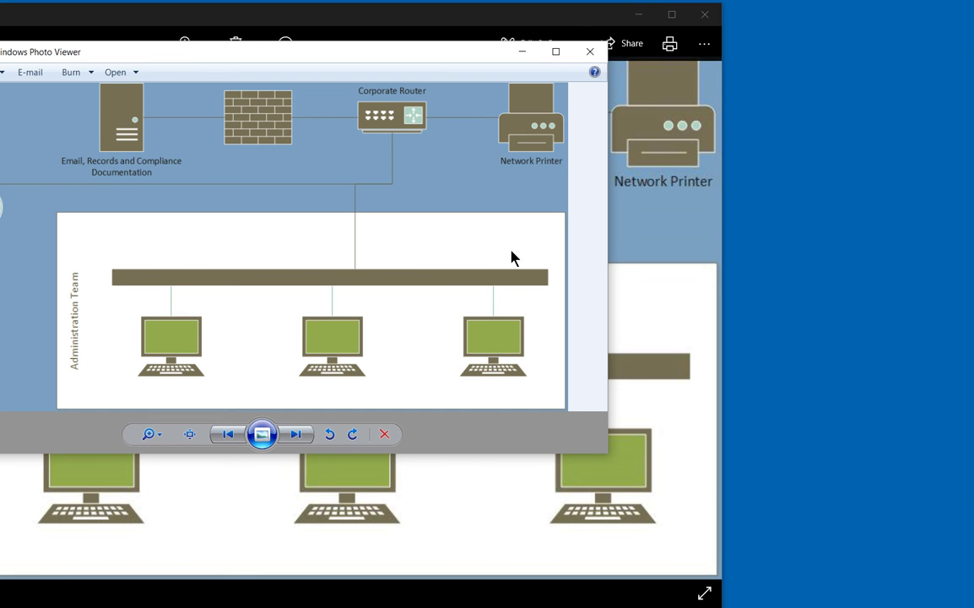
Close both image viewers and return to the Visio network diagram
click(591, 53)
click(704, 15)
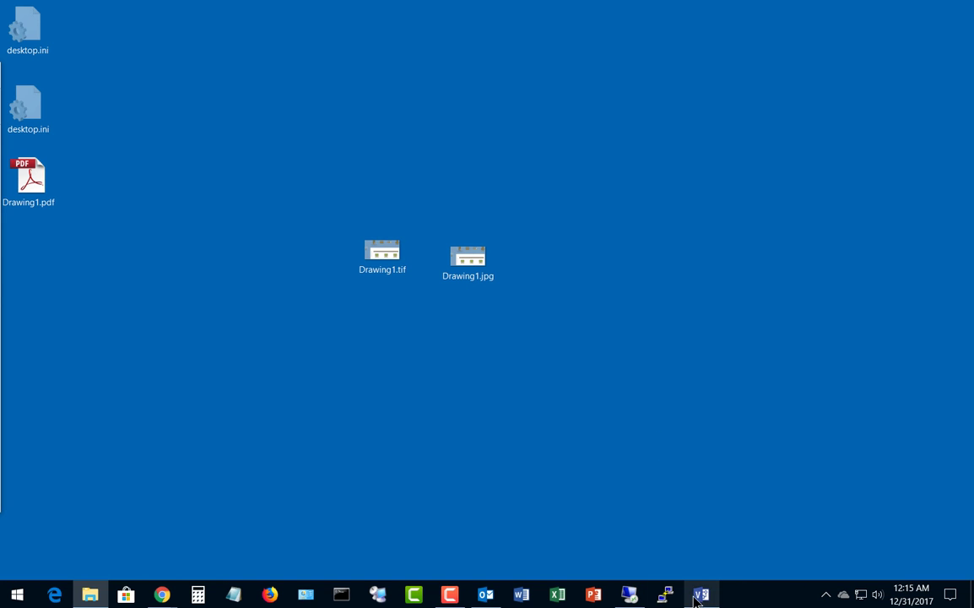
click(699, 596)
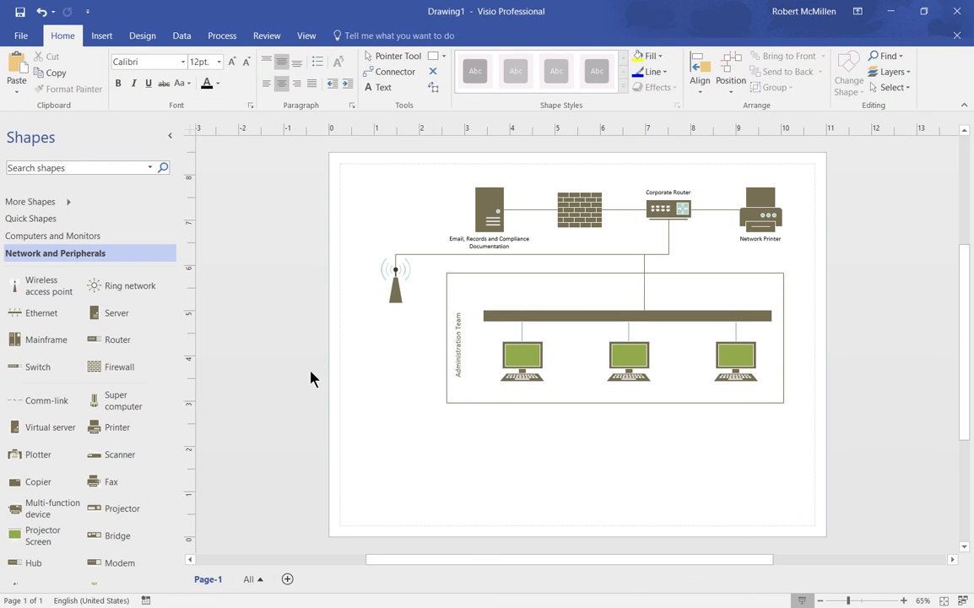